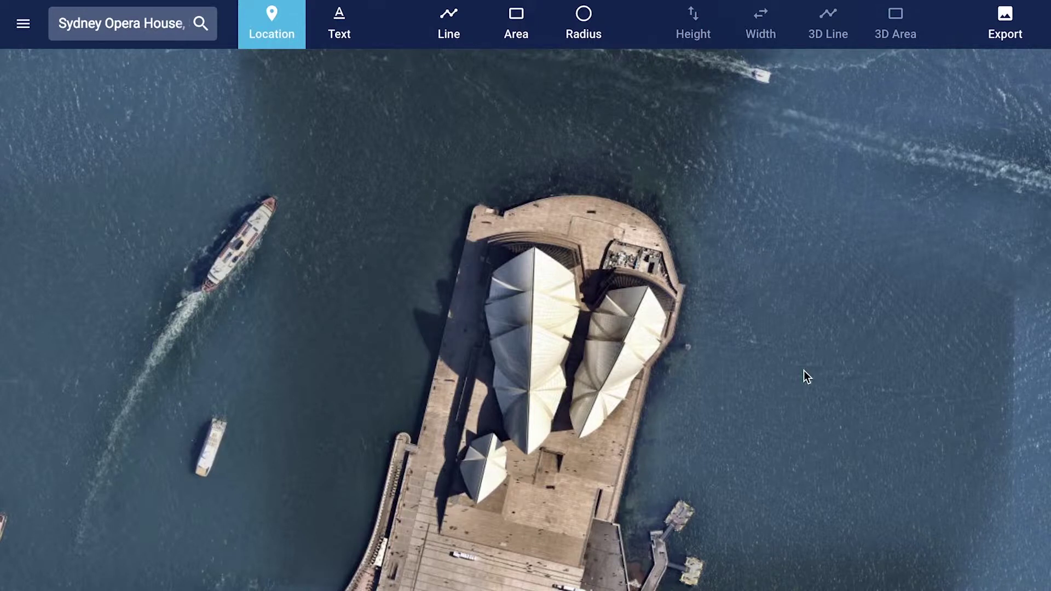
Step: Go from the map through the side menu's My Account to the Users management page
left_click(21, 24)
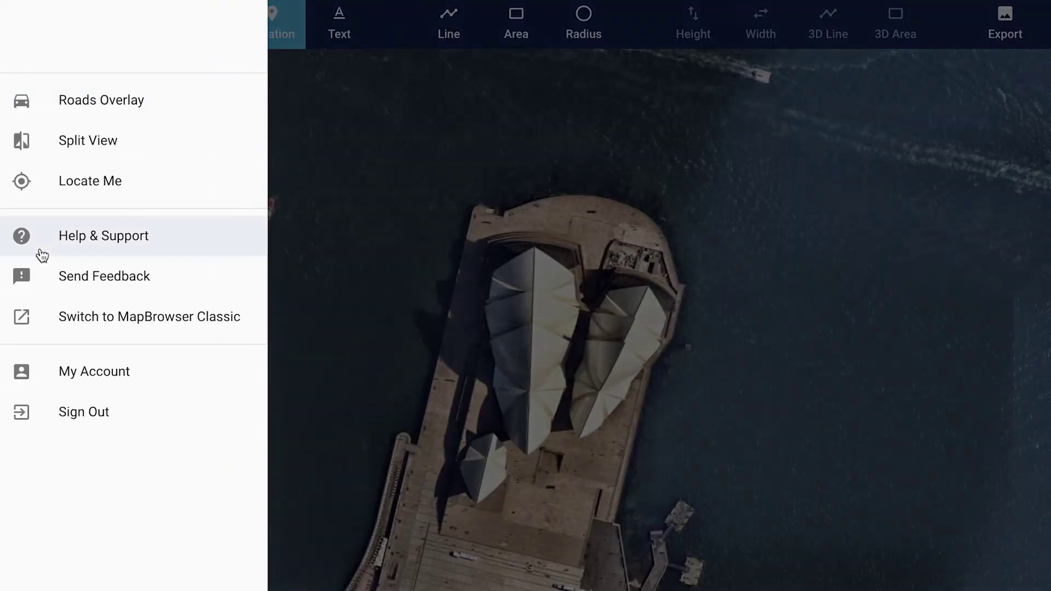
left_click(86, 371)
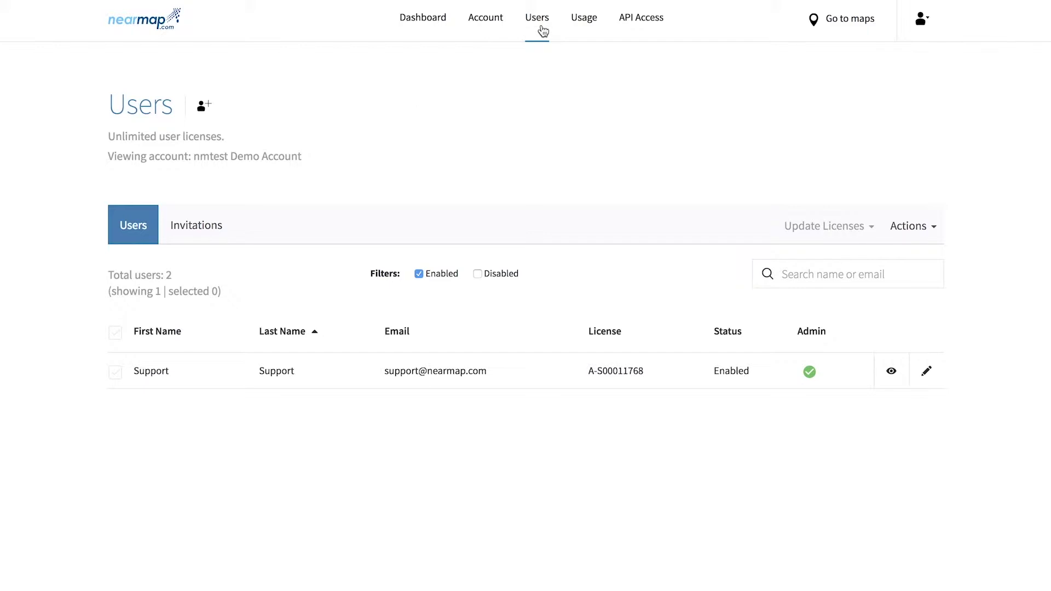
Step: Enter two invitee e-mail addresses, remove the malformed one, and send the invitation to the valid address
left_click(203, 105)
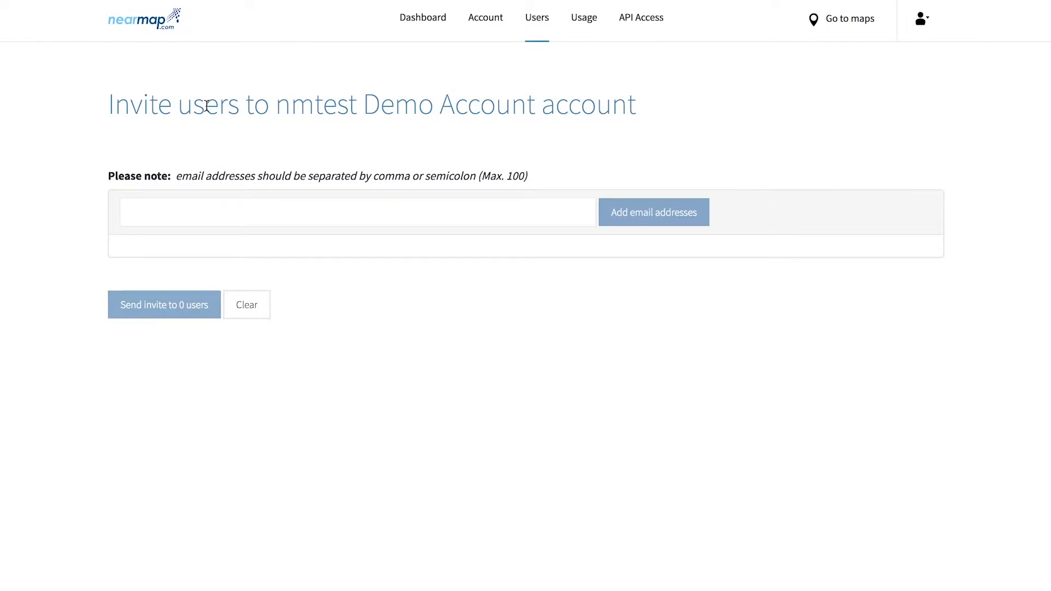
left_click(269, 214)
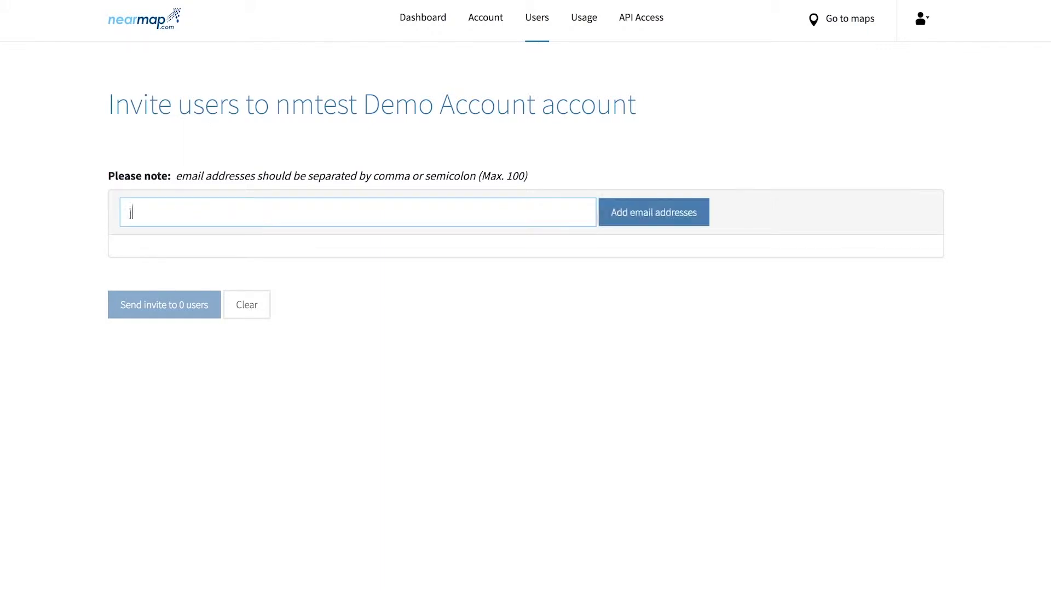
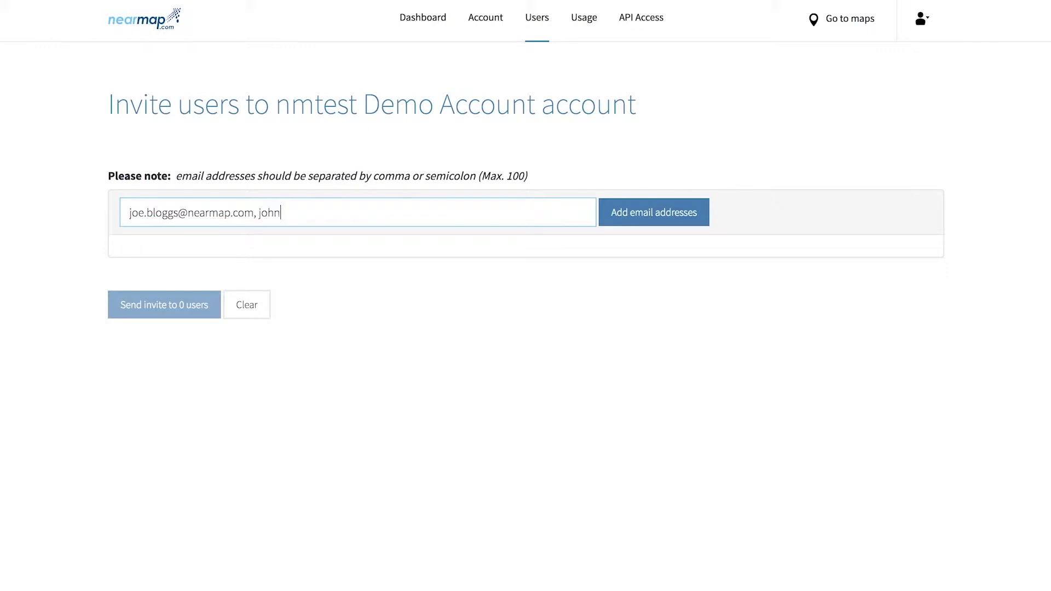
type(".snownearmap.com")
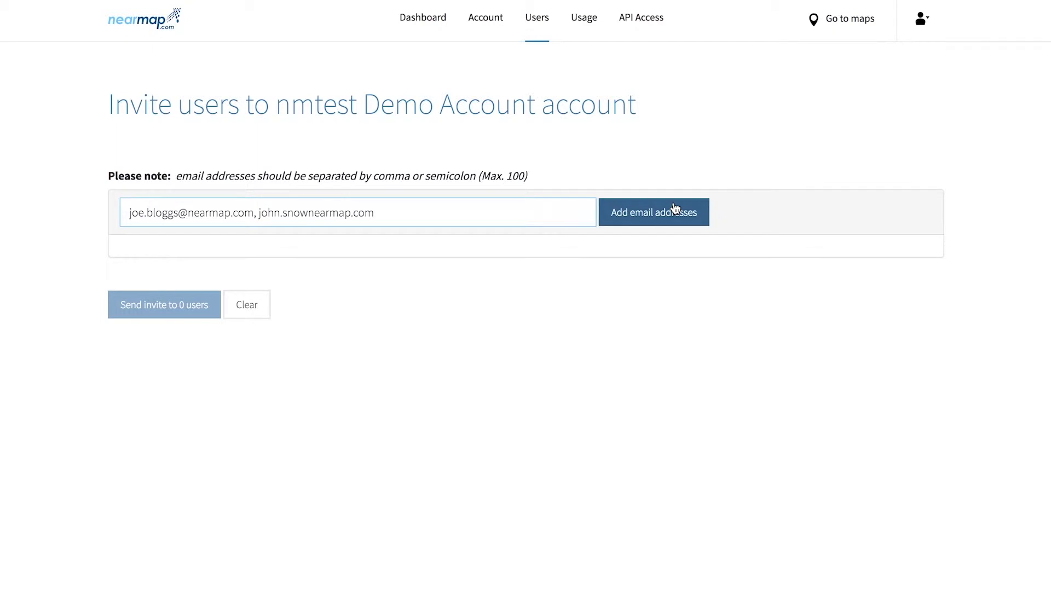
left_click(675, 209)
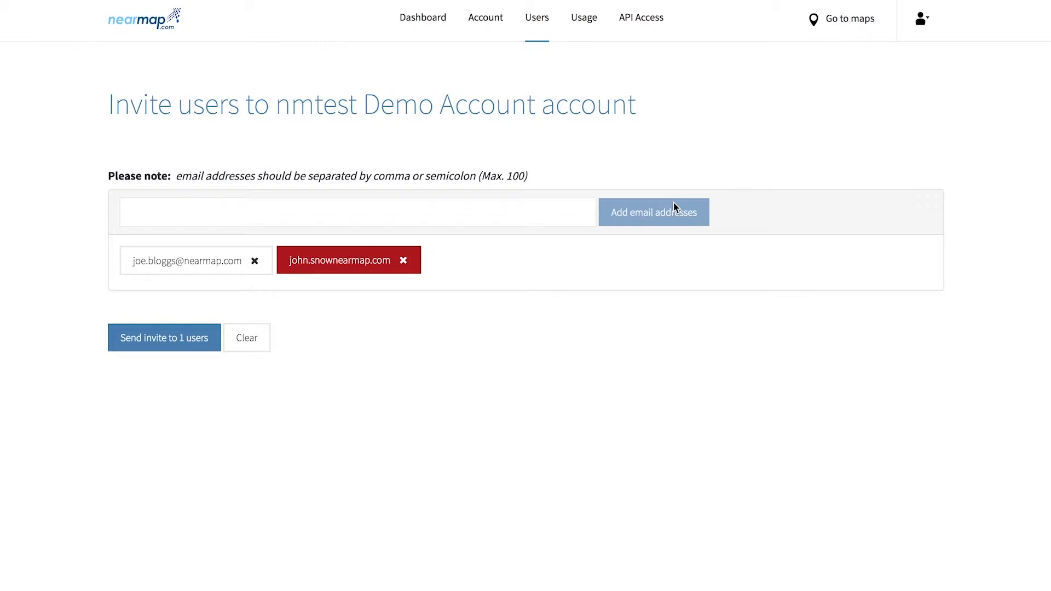
left_click(403, 261)
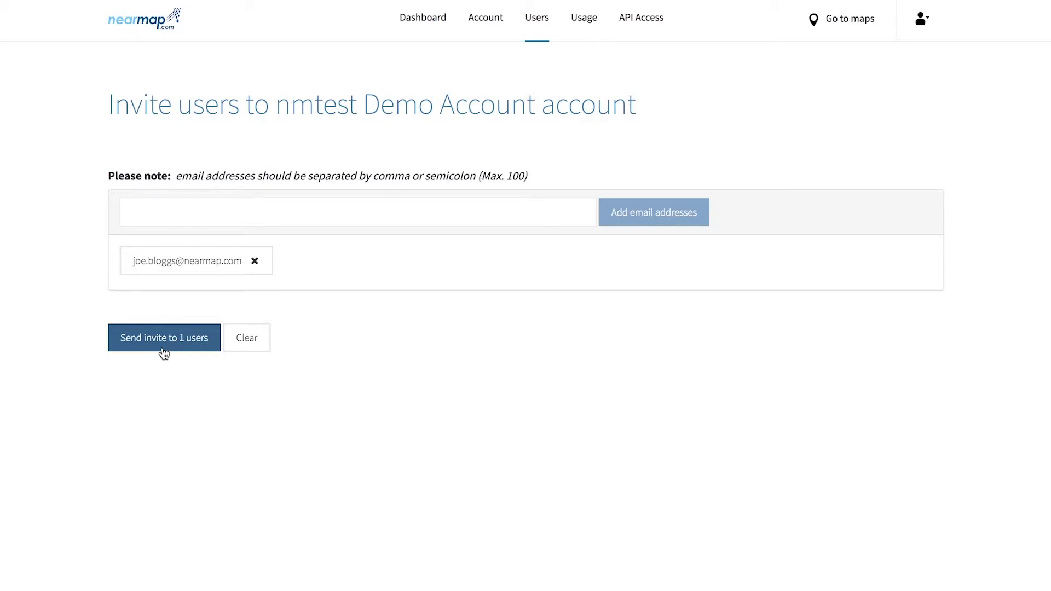
left_click(163, 351)
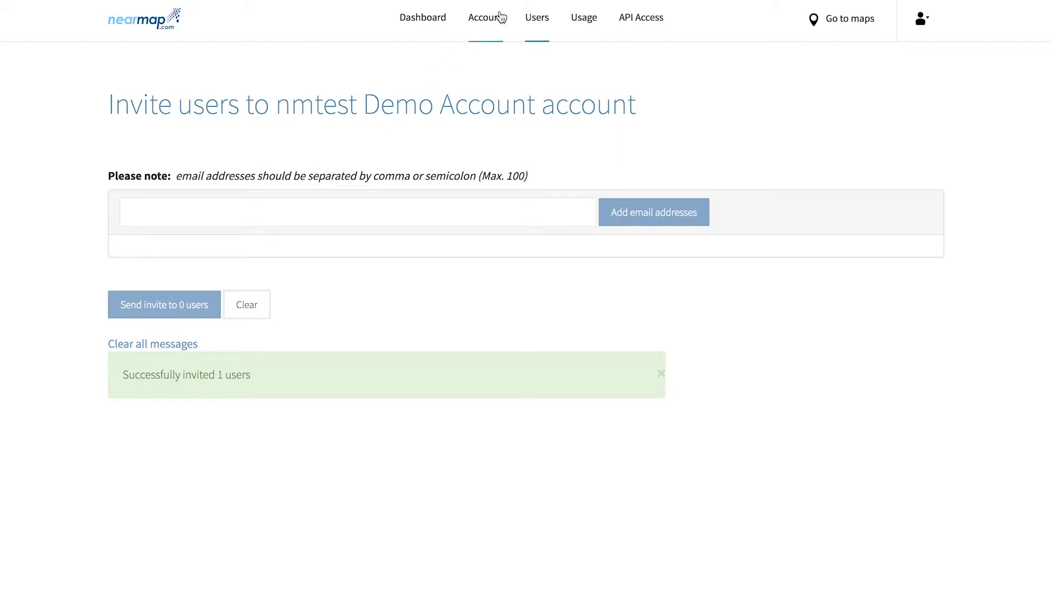
Step: List invitations including expired ones and resend the first user's invitation
left_click(540, 15)
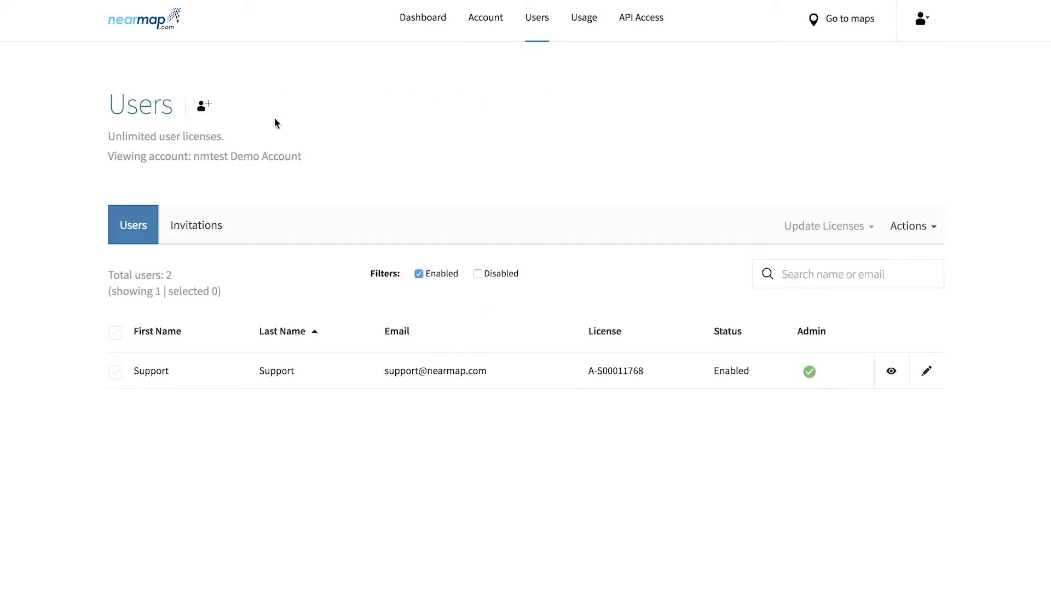
left_click(207, 220)
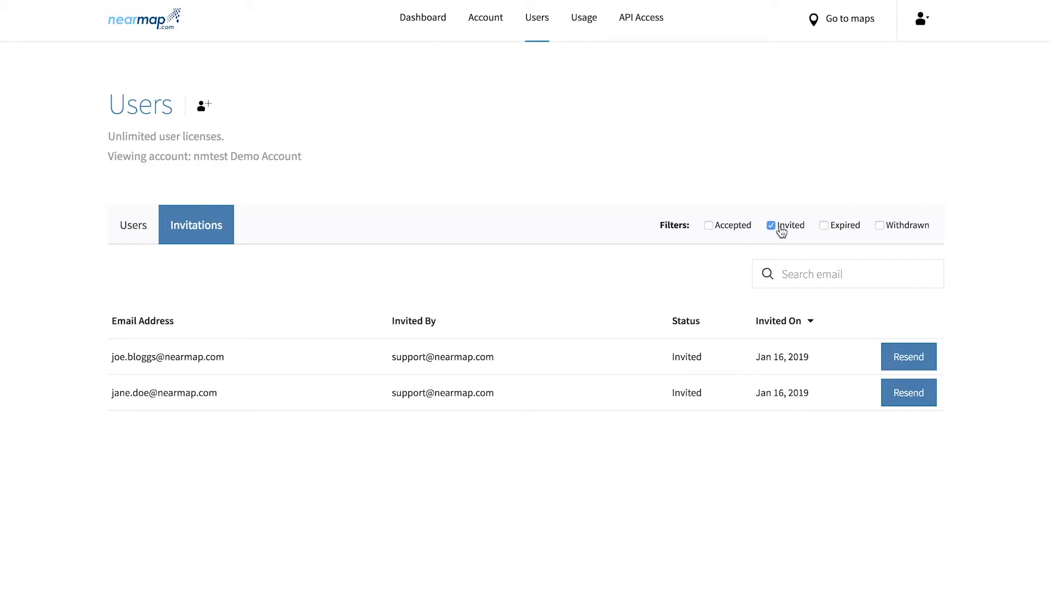
left_click(834, 230)
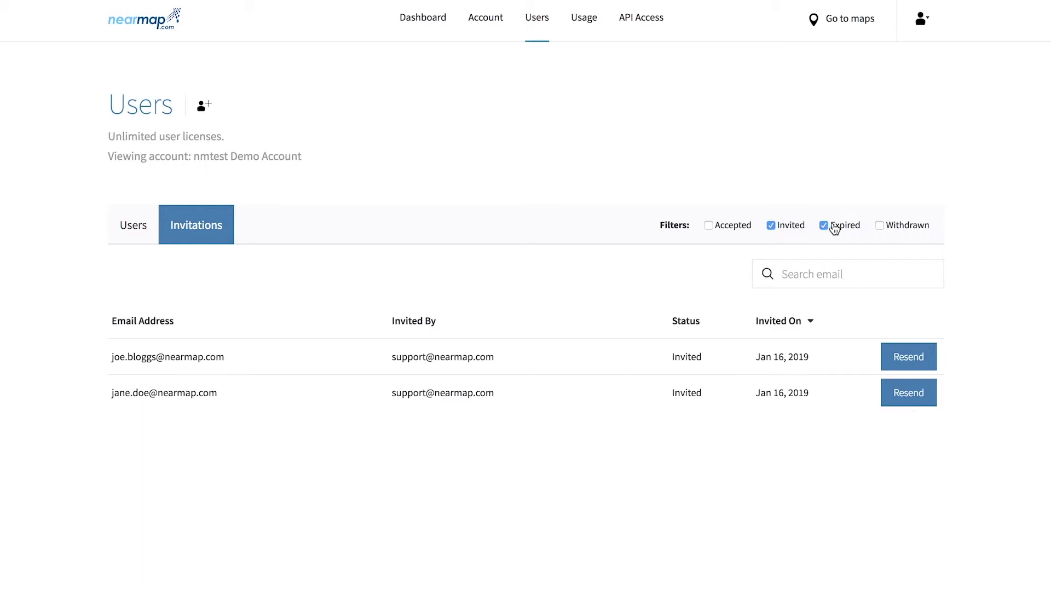
left_click(908, 360)
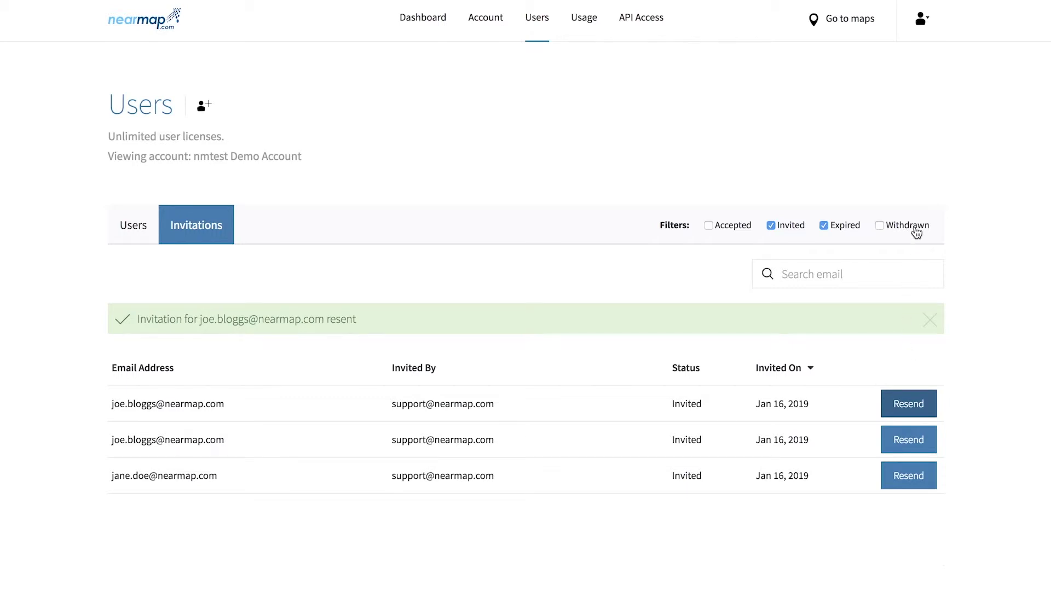
Step: Search invitations by the invitee's name, hiding withdrawn and expired ones
left_click(916, 232)
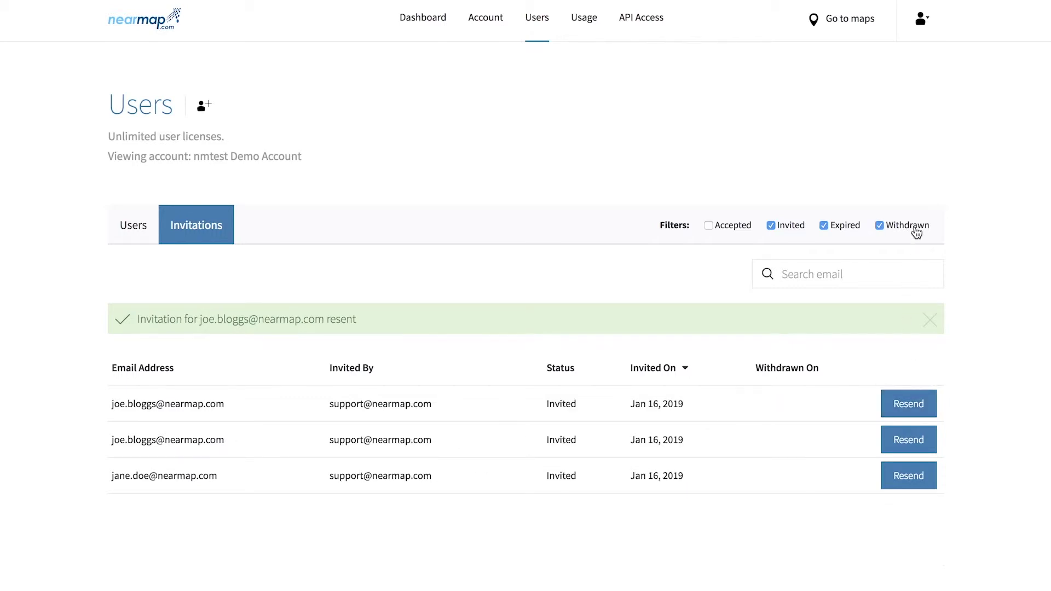
left_click(917, 232)
left_click(865, 272)
type("joe")
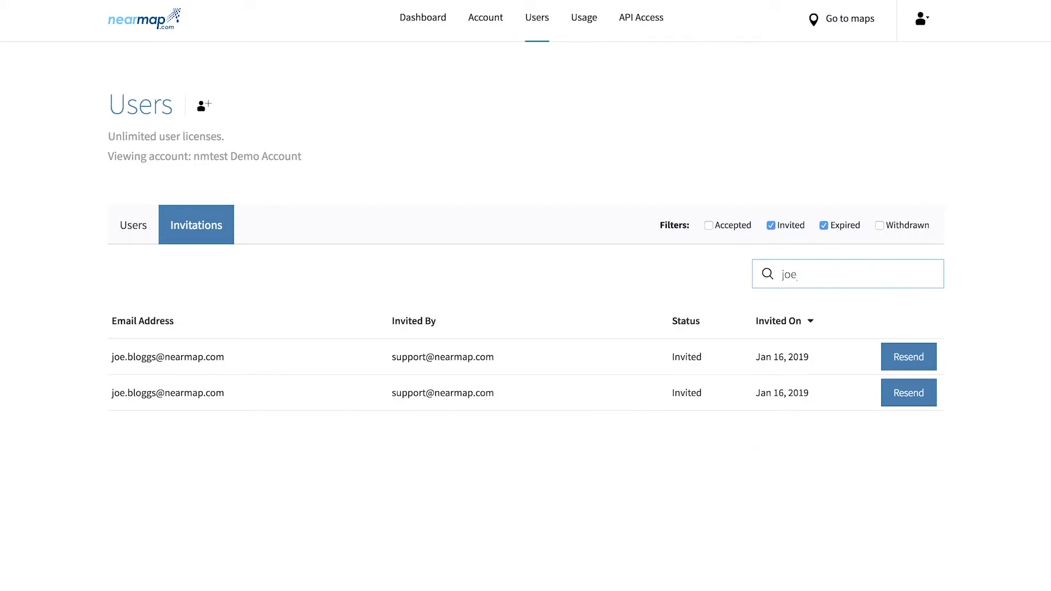
left_click(847, 233)
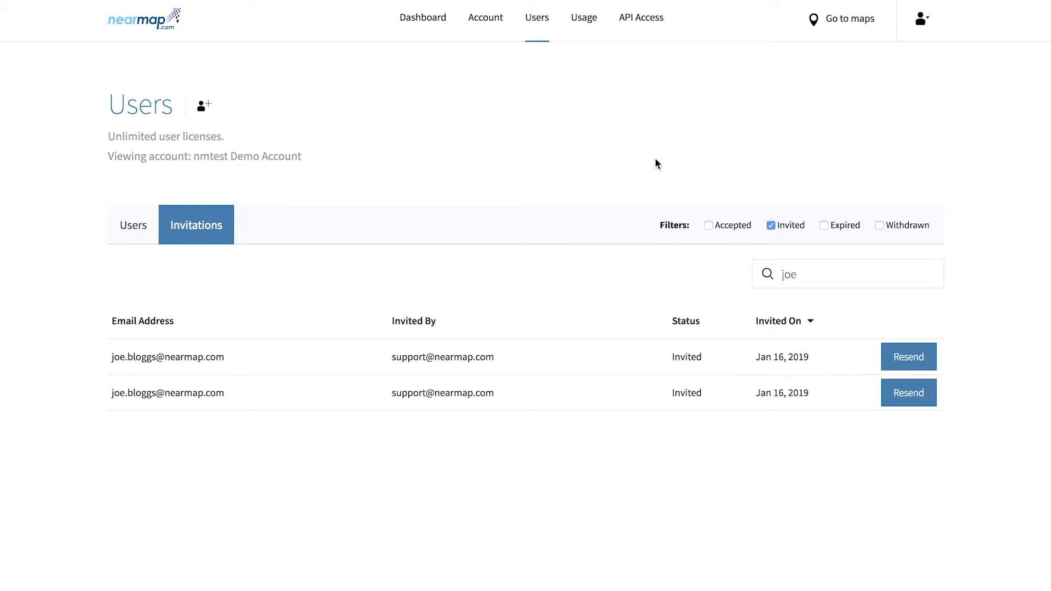
Step: Show disabled users too and enable the disabled user's login via bulk actions
left_click(539, 27)
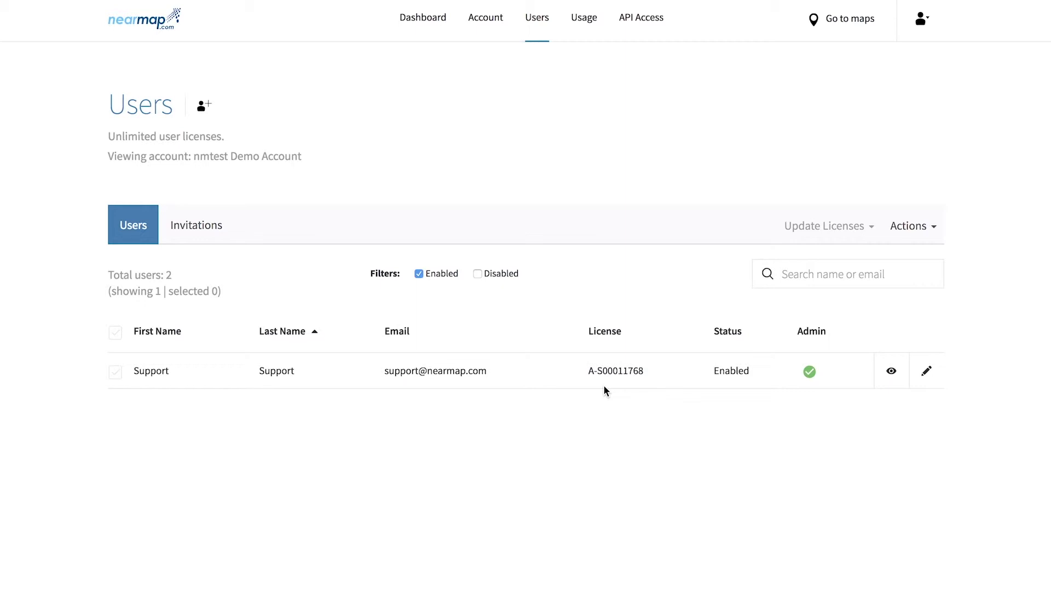
left_click(507, 275)
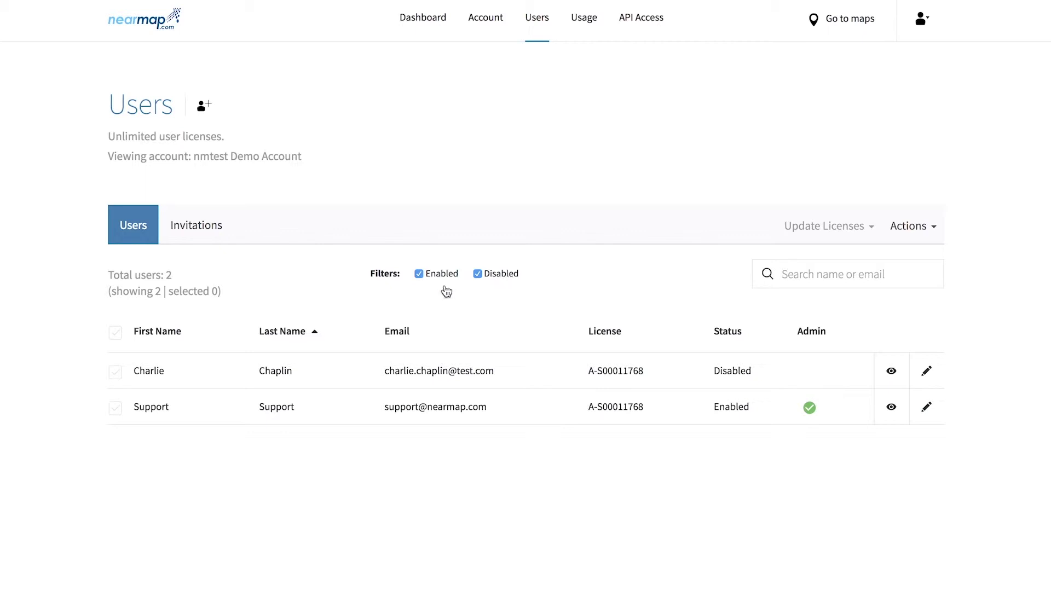
left_click(116, 373)
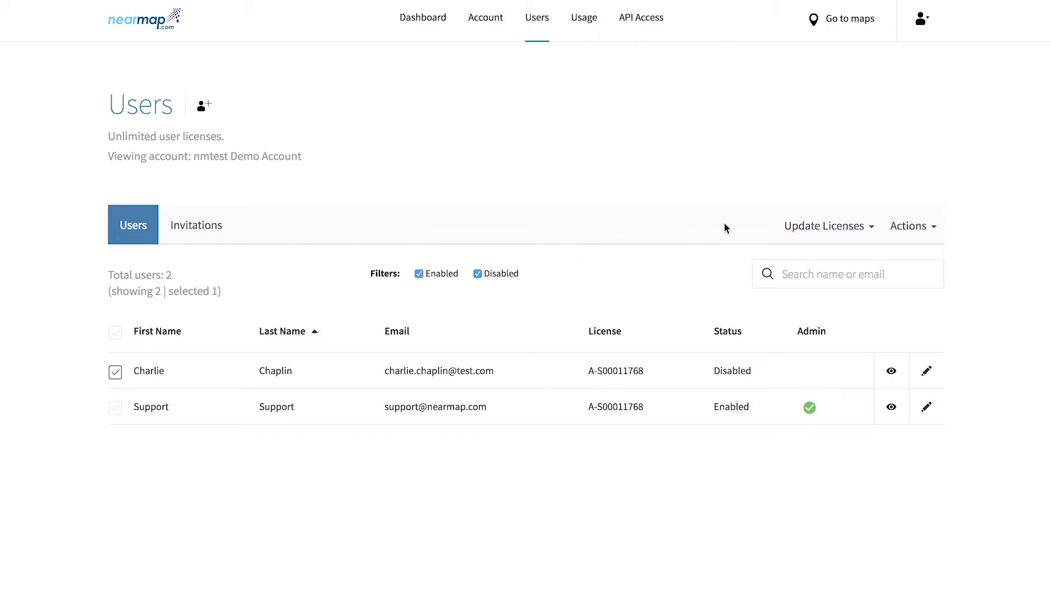
left_click(911, 227)
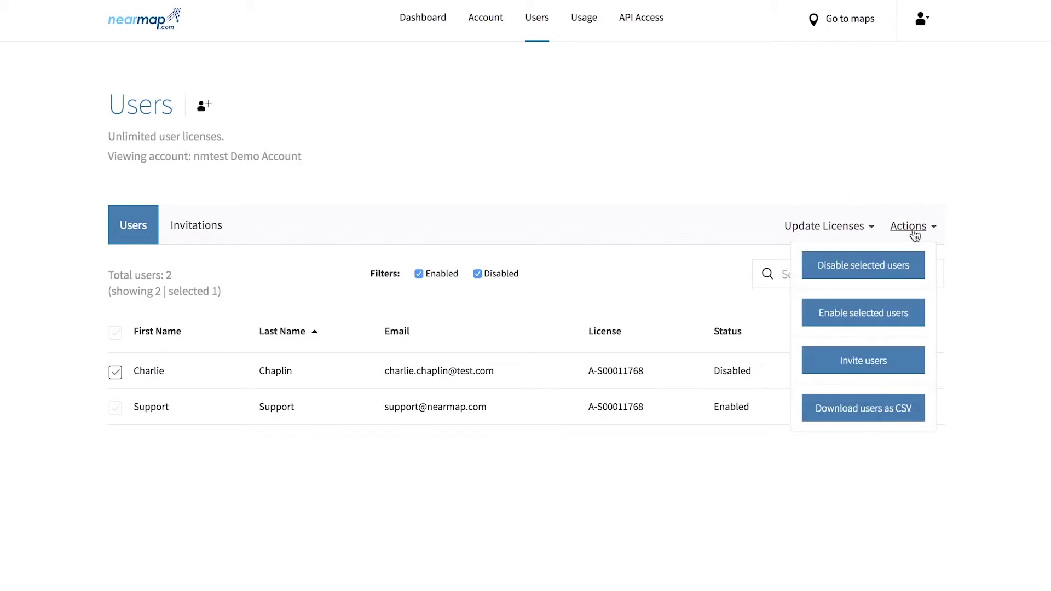
left_click(901, 312)
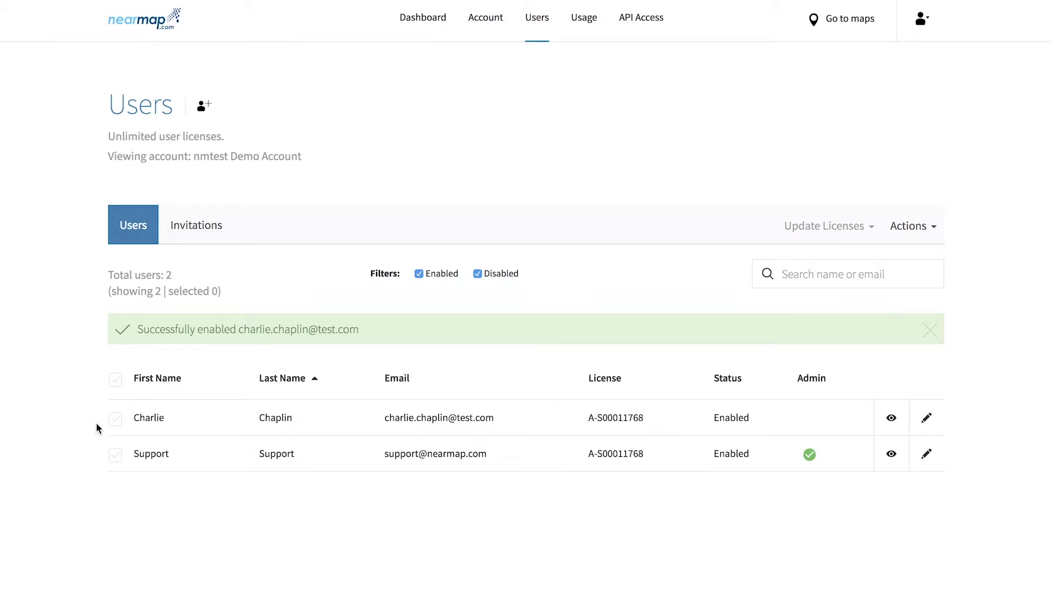
Step: Disable that user's login again
left_click(114, 372)
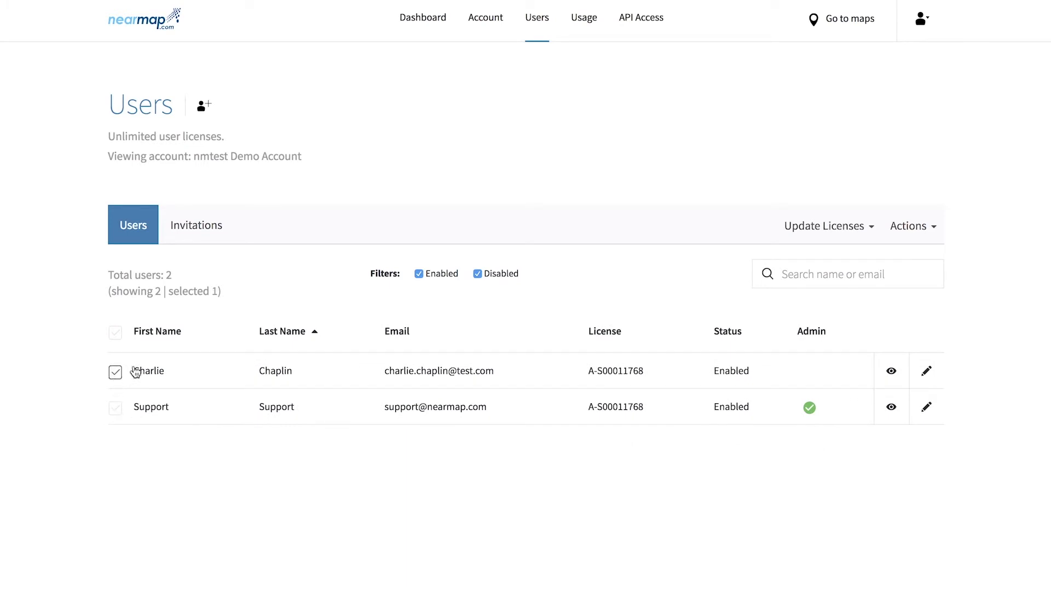
left_click(895, 234)
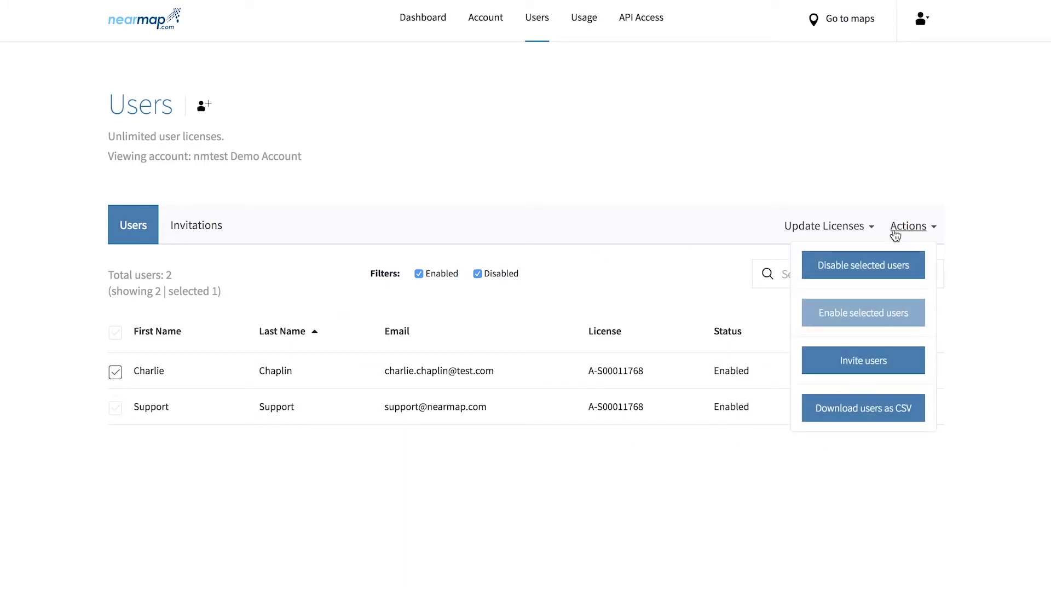
left_click(882, 266)
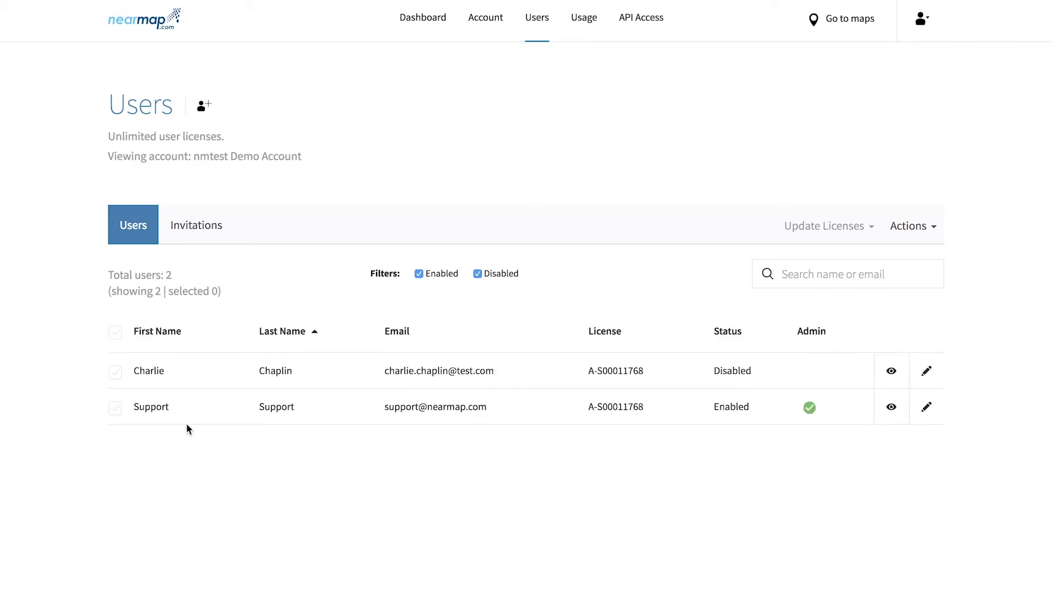
Step: Assign the Commercial license to the Support user
left_click(115, 409)
left_click(826, 226)
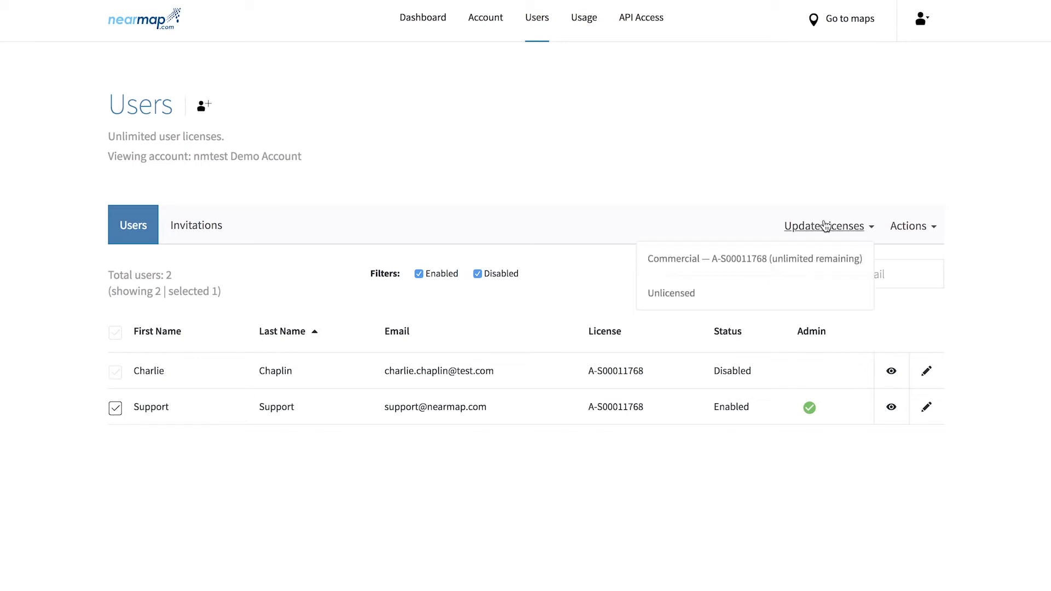
left_click(811, 255)
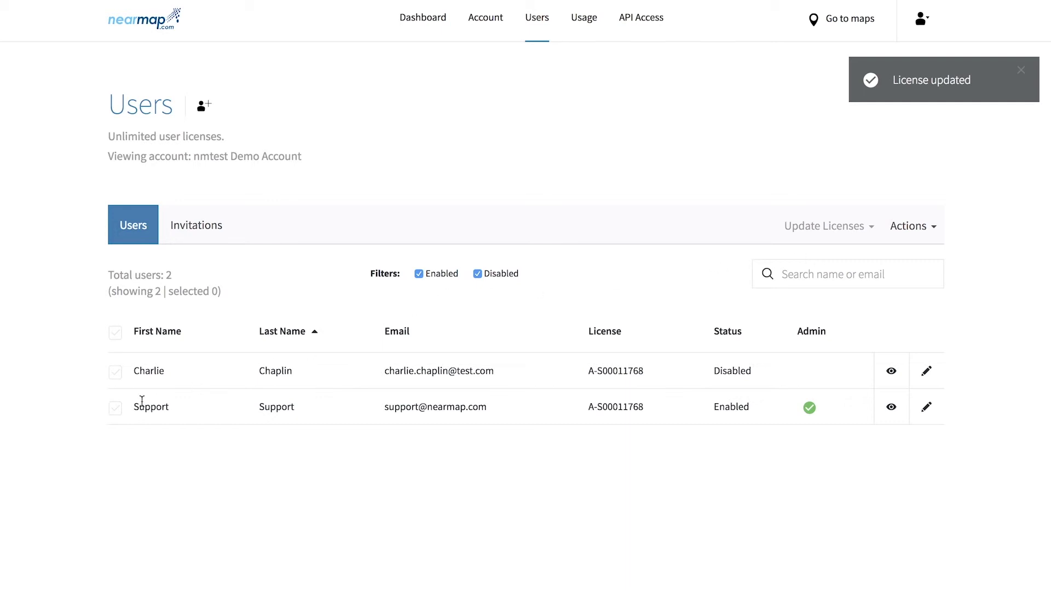
Step: Change the Support user's license to Unlicensed
left_click(115, 408)
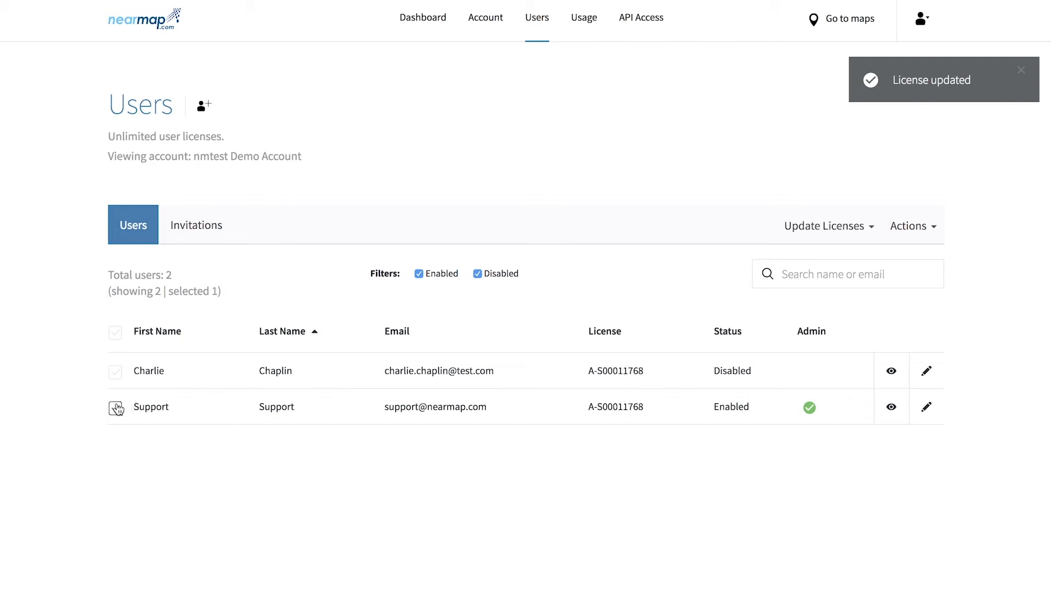
left_click(815, 235)
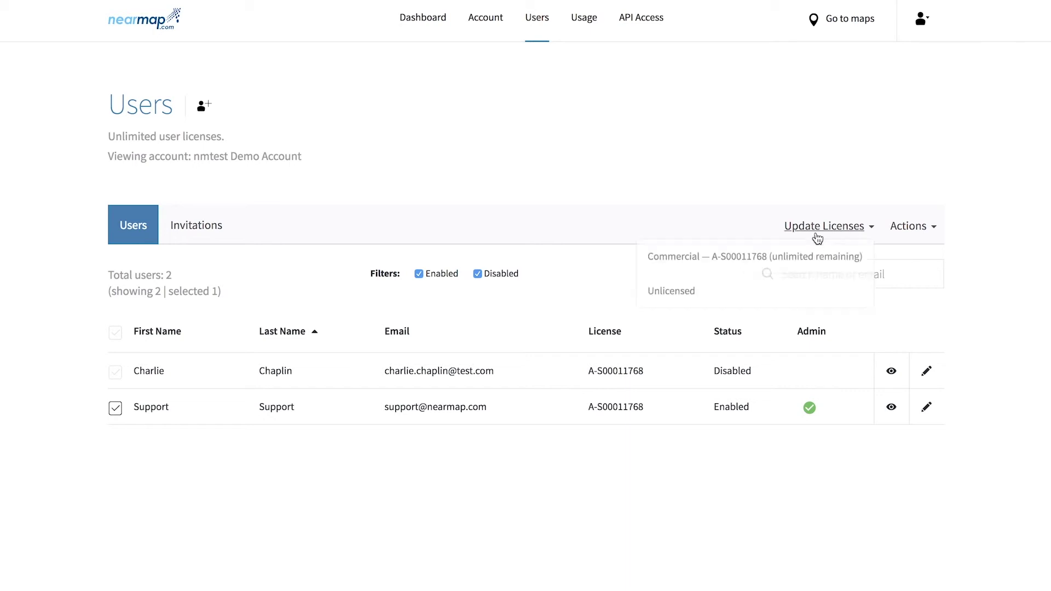
left_click(784, 294)
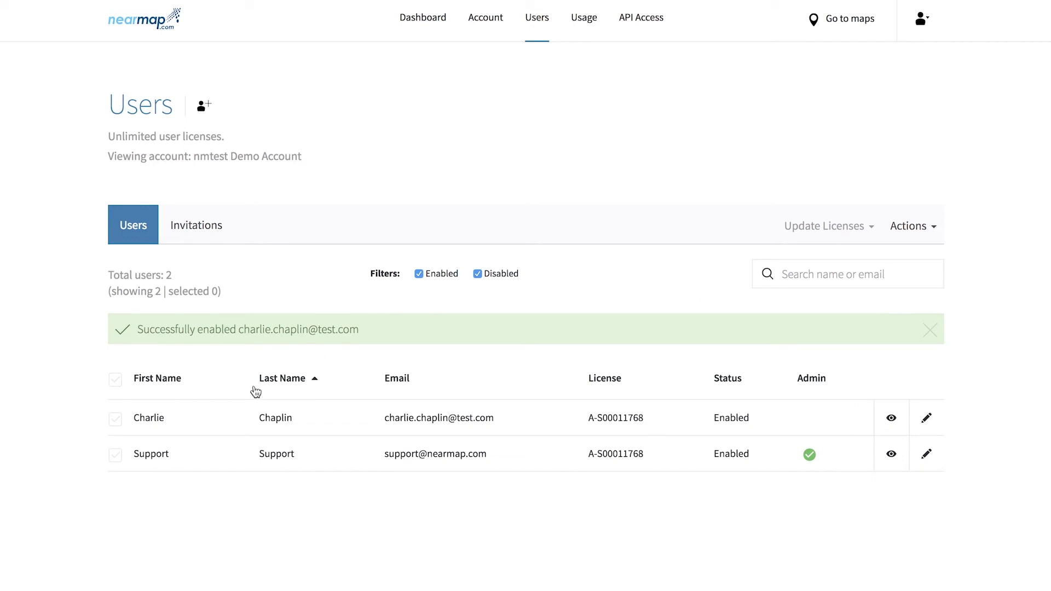
Step: Tick Is Admin for the other user, save, and return to the Users list
left_click(926, 418)
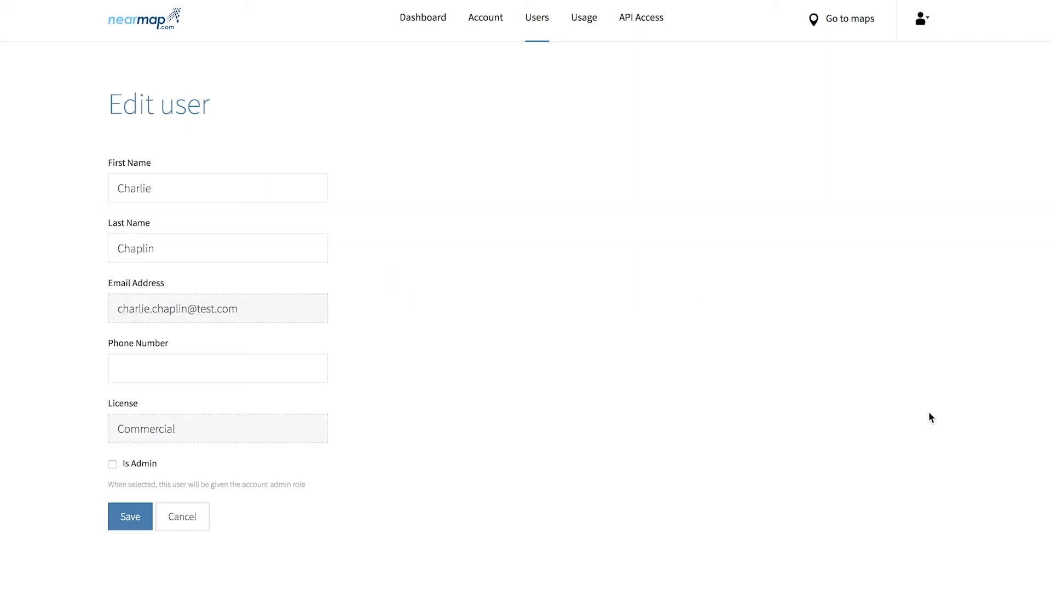
left_click(140, 467)
left_click(127, 520)
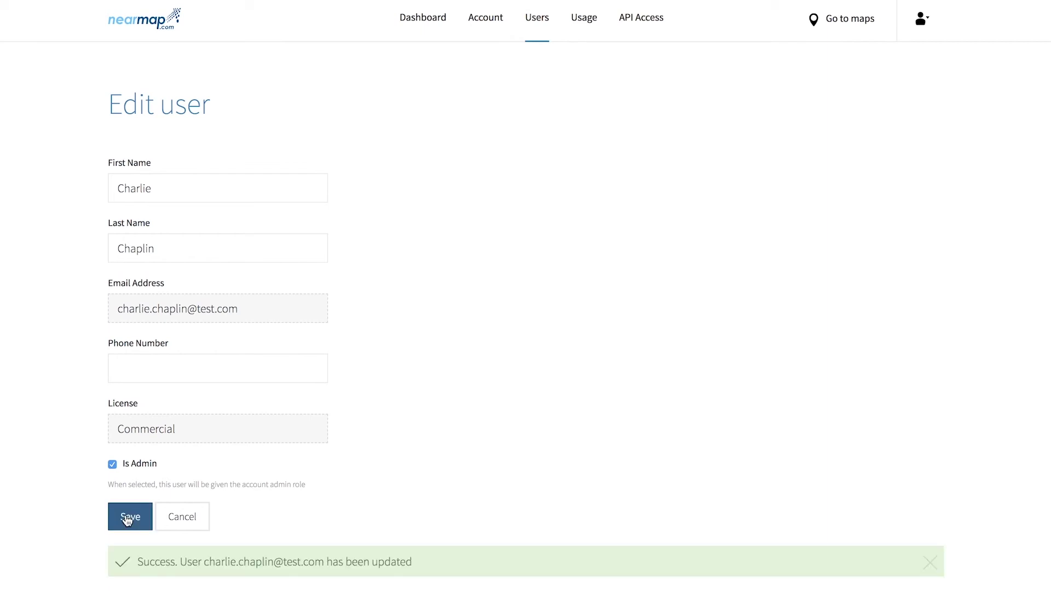
left_click(537, 18)
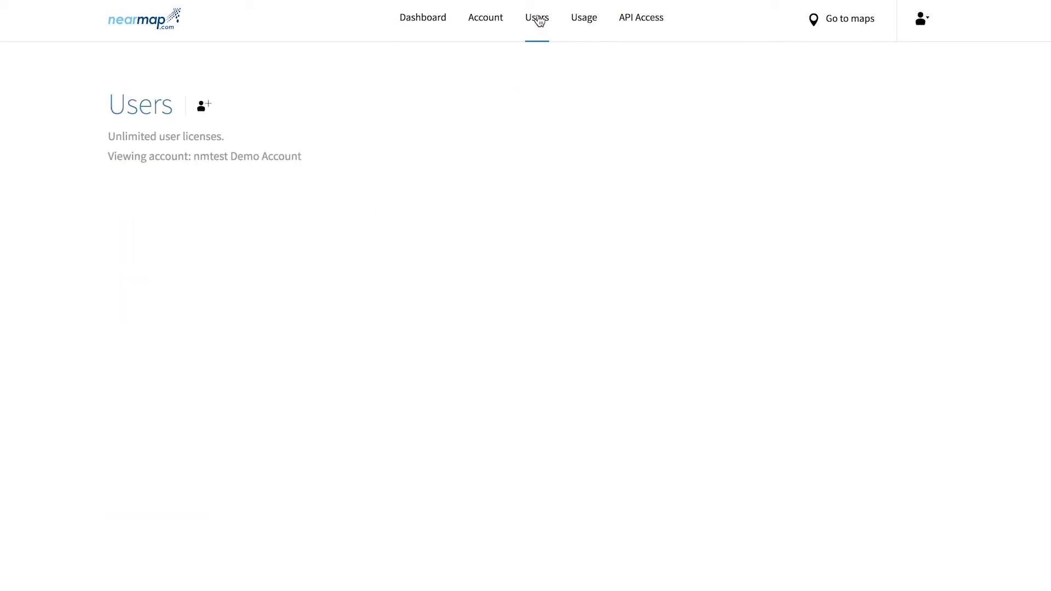